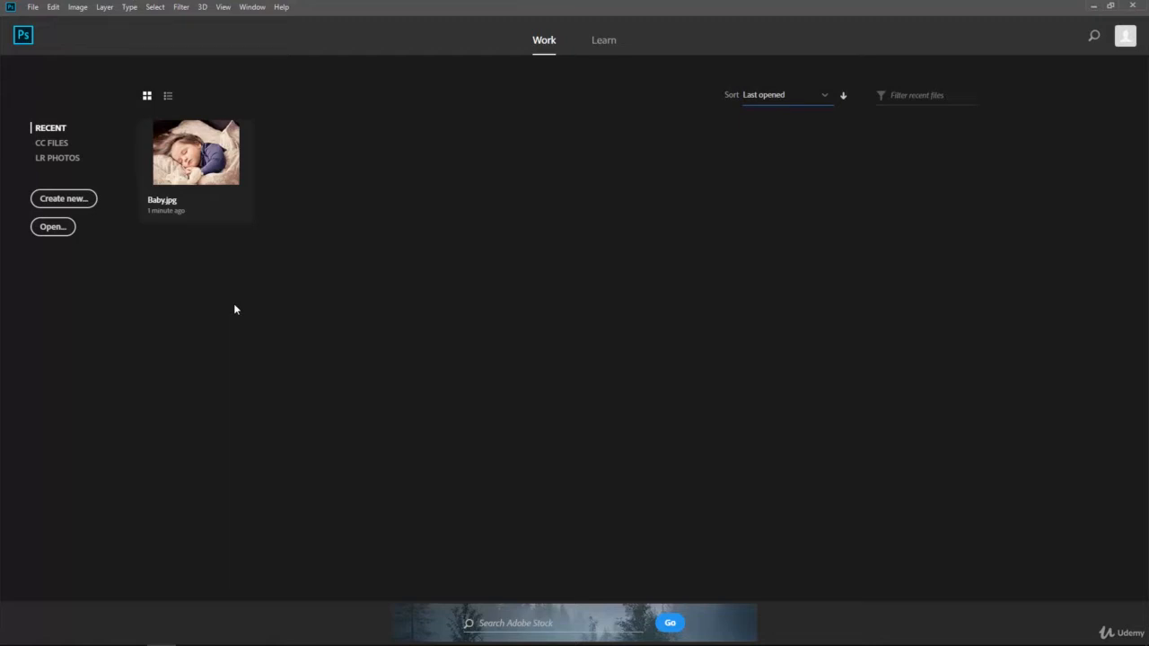
Step: Start a new document and select the Vintage Instant Film Effects template from the Photo category
{"action": "left_click", "coordinate": [76, 201]}
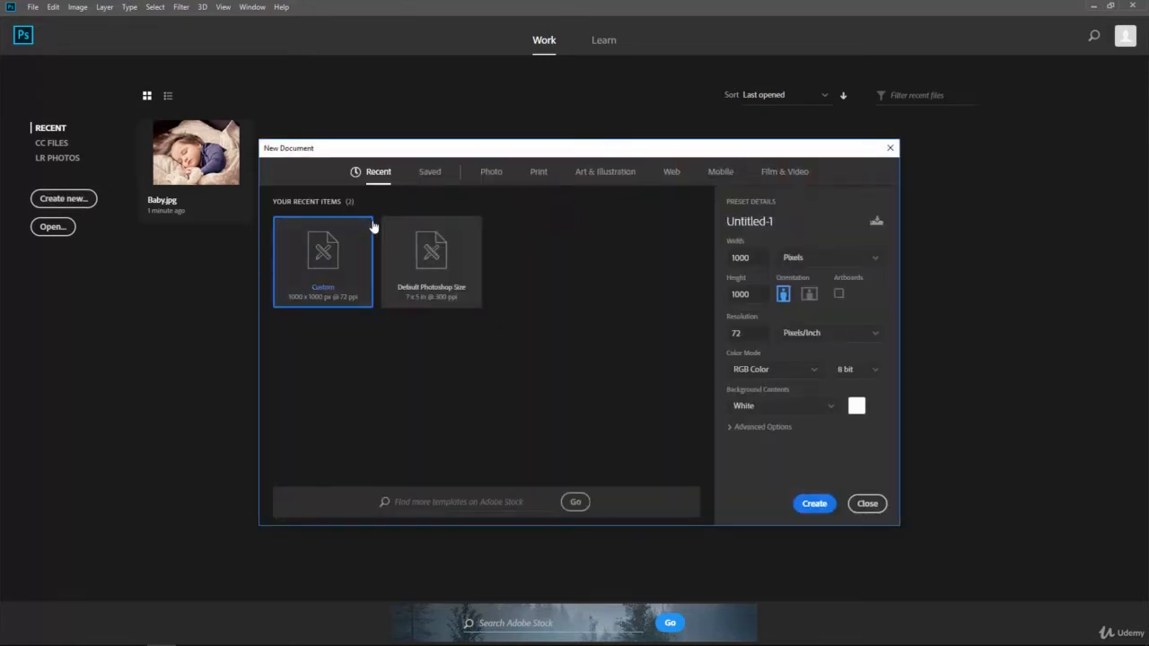
{"action": "left_click", "coordinate": [491, 171]}
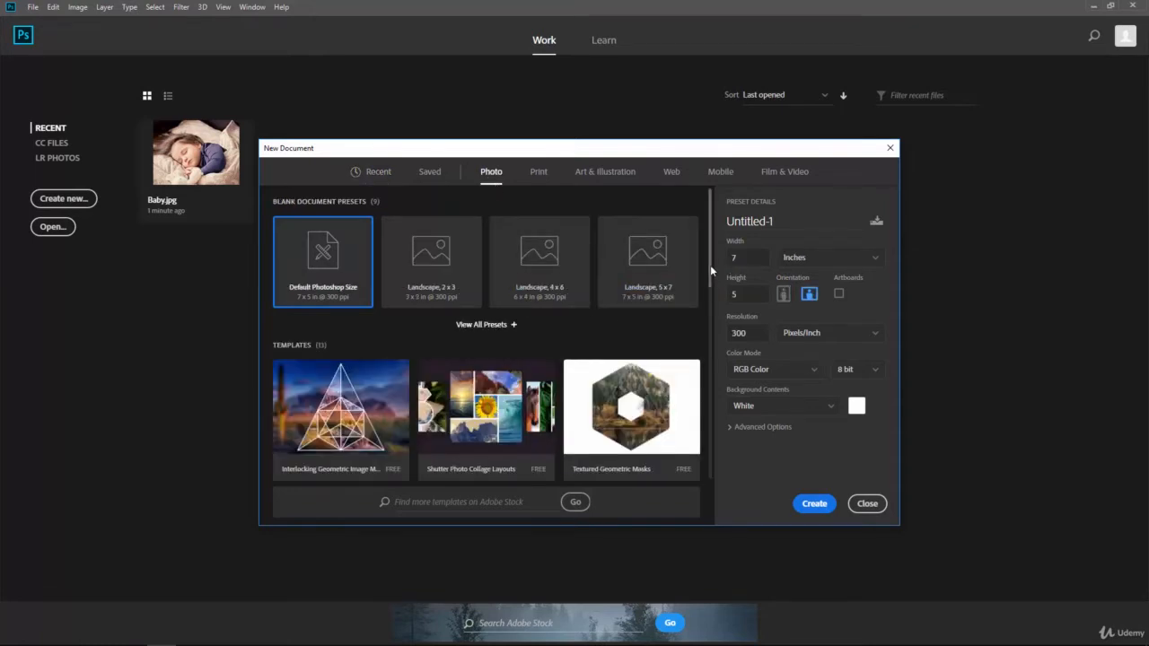
{"action": "left_click_drag", "start_coordinate": [709, 269], "coordinate": [722, 465]}
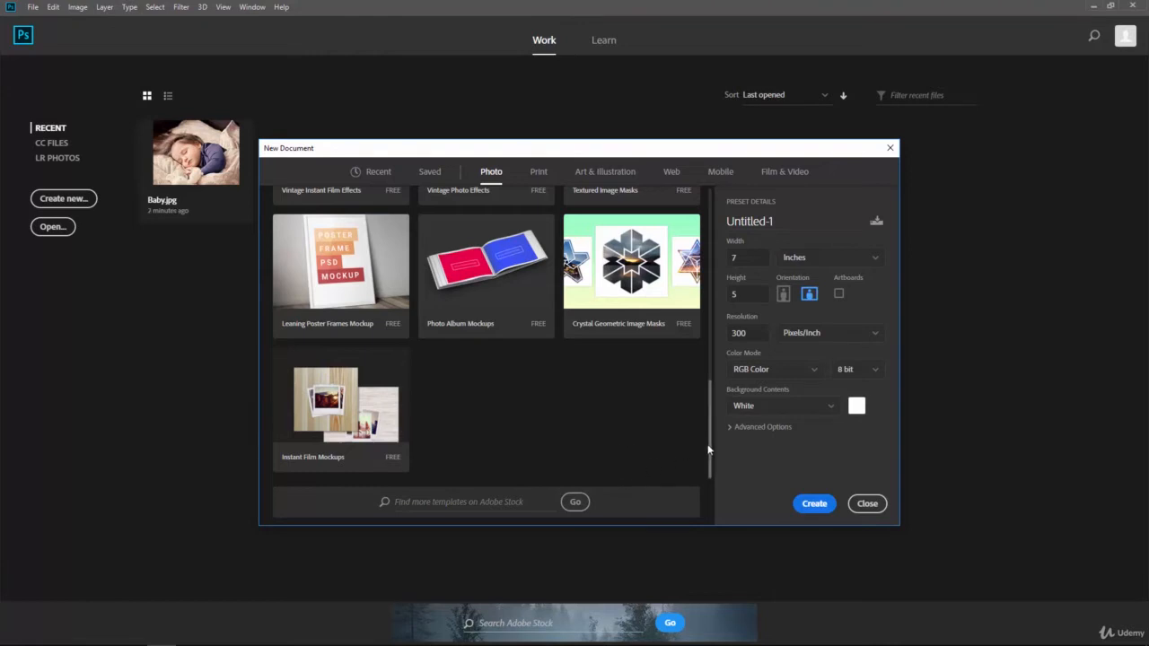
{"action": "scroll", "coordinate": [708, 448], "scroll_direction": "up", "scroll_amount": 2}
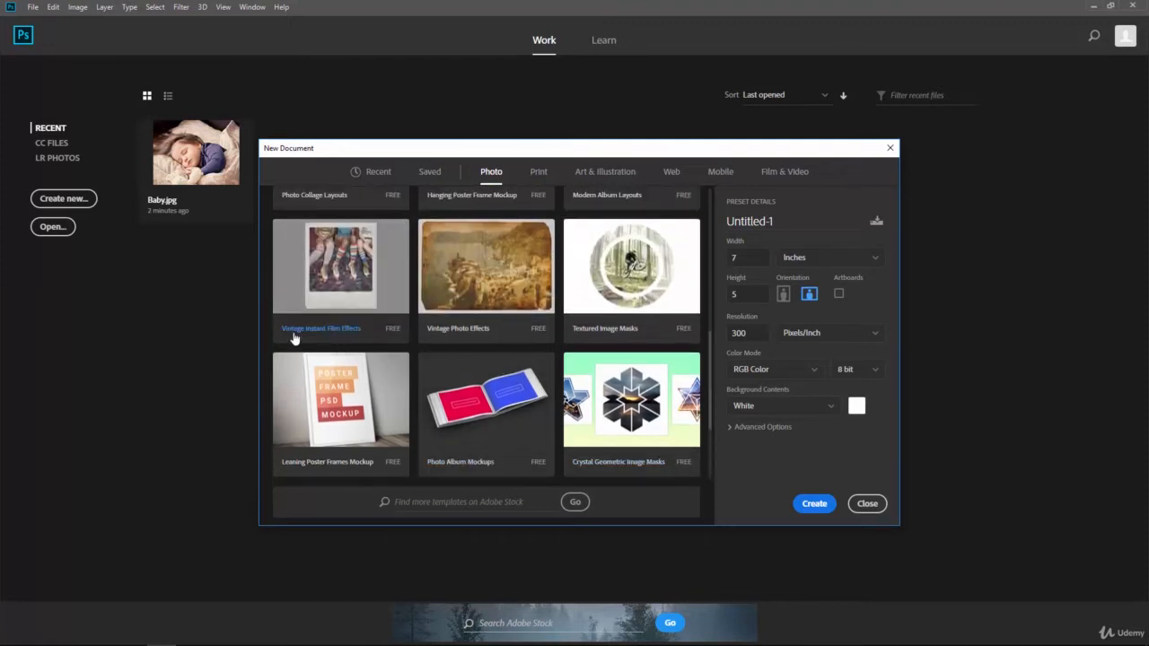
{"action": "left_click", "coordinate": [365, 295]}
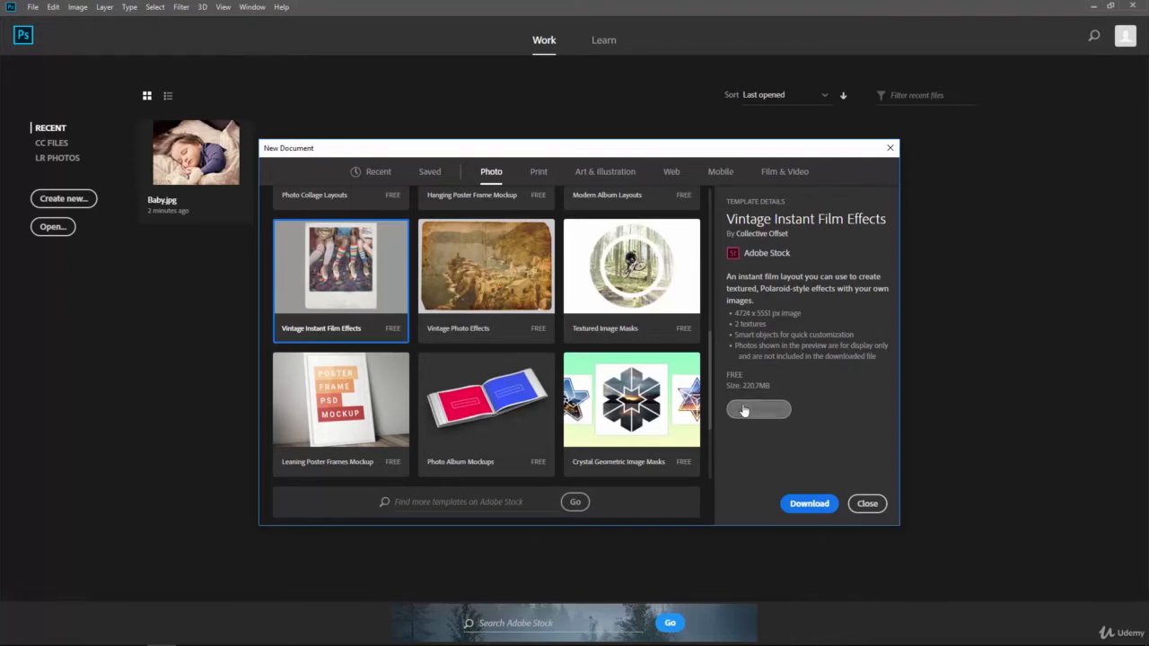
Step: Download the Vintage Instant Film Effects template, turn off the large-template notice for future downloads, and open the template
{"action": "left_click", "coordinate": [807, 506]}
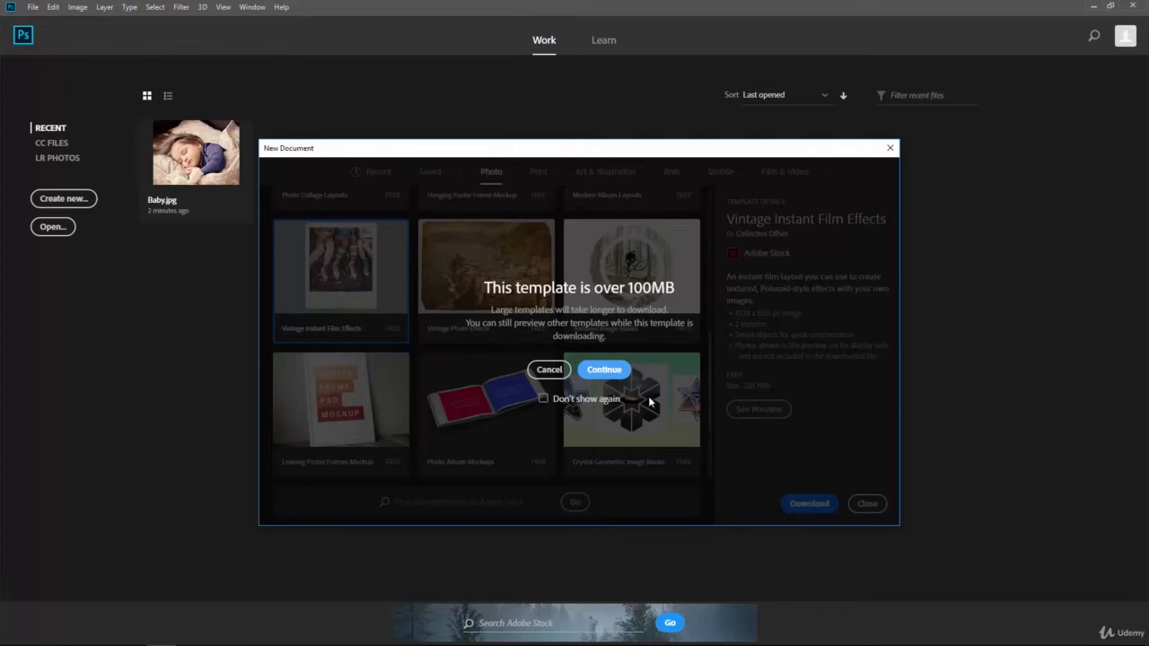
{"action": "left_click", "coordinate": [544, 400]}
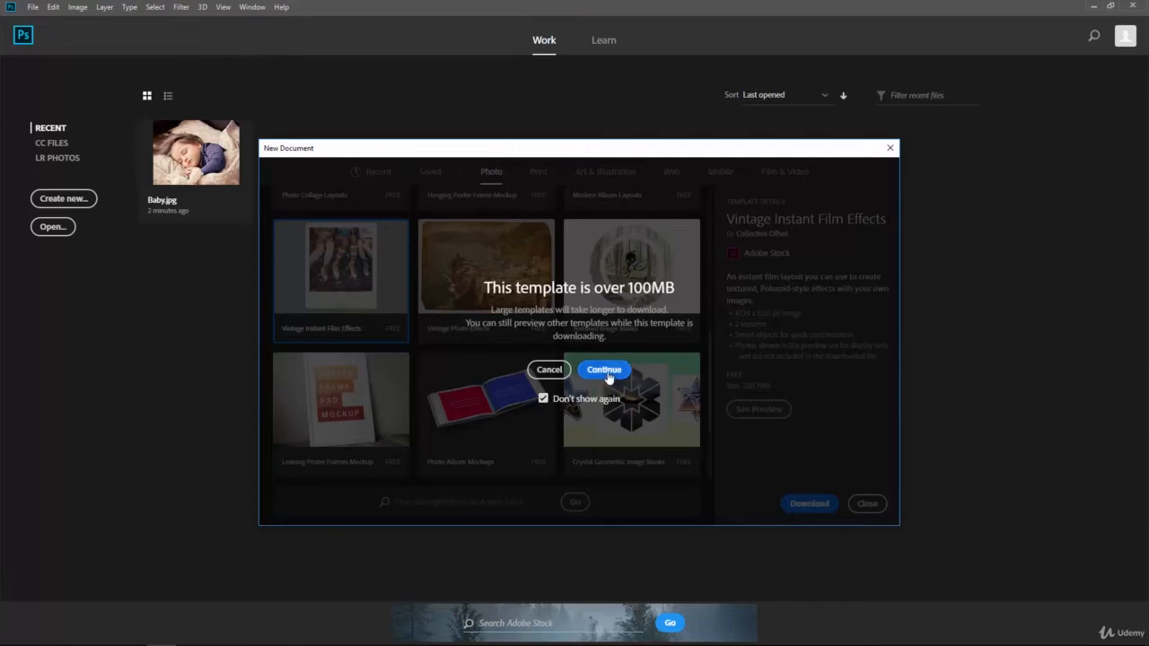
{"action": "left_click", "coordinate": [604, 370]}
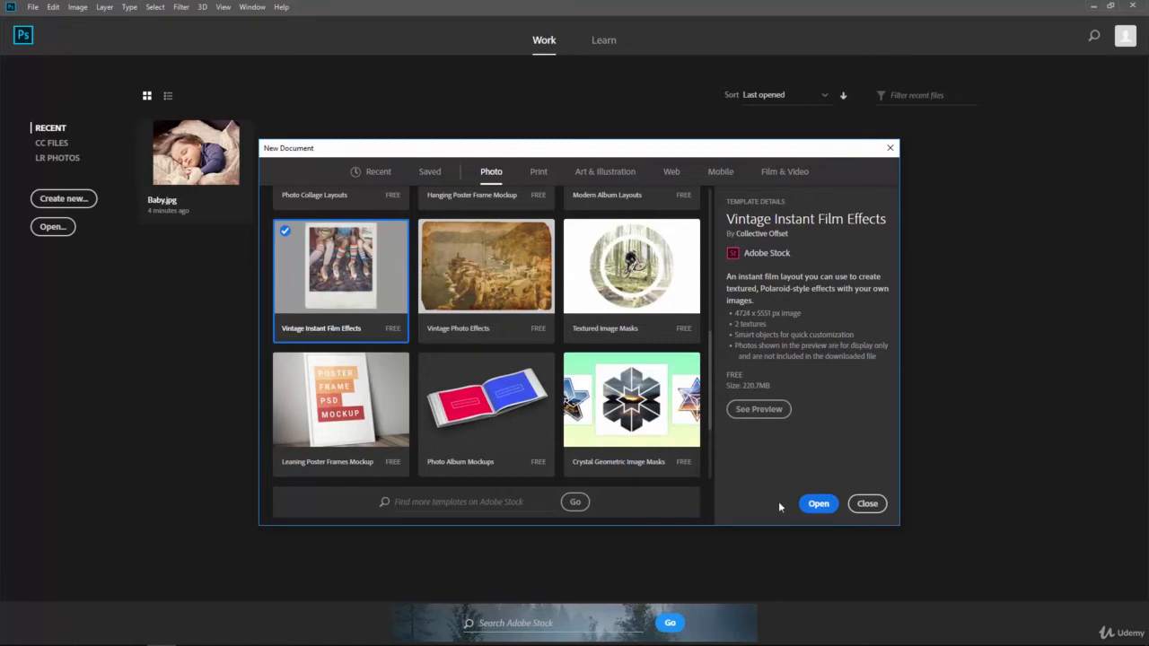
{"action": "left_click", "coordinate": [818, 504]}
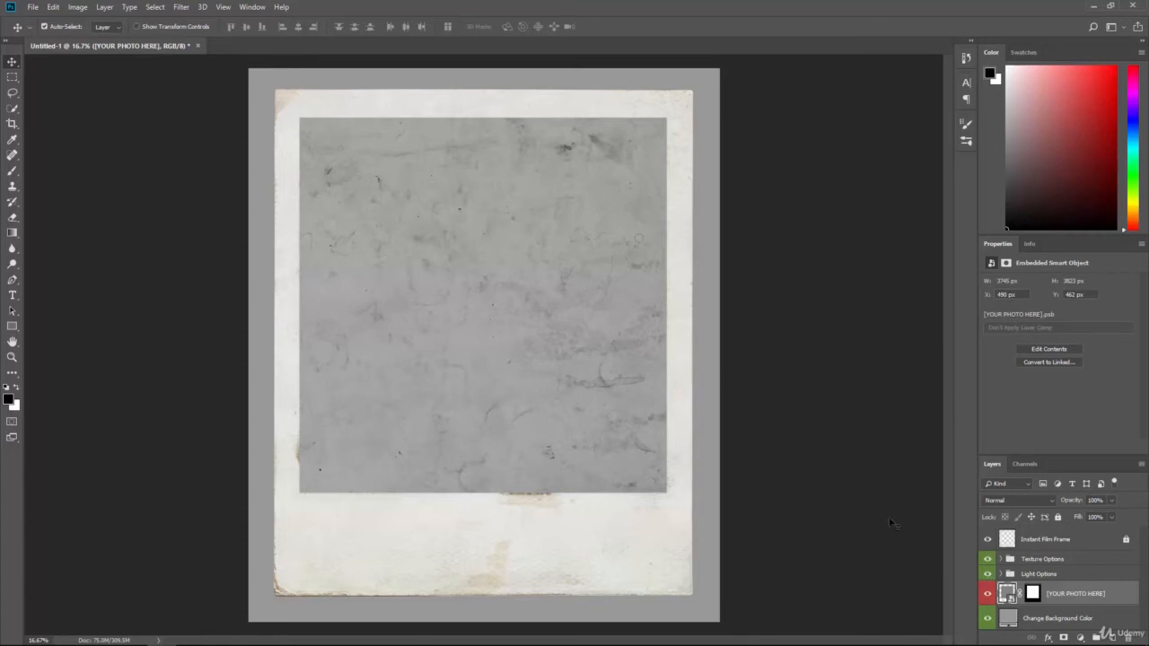
Step: Show the Libraries, examine the downloaded template in the Stock Templates library, then switch back to My Library and close the Libraries
{"action": "left_click", "coordinate": [252, 8]}
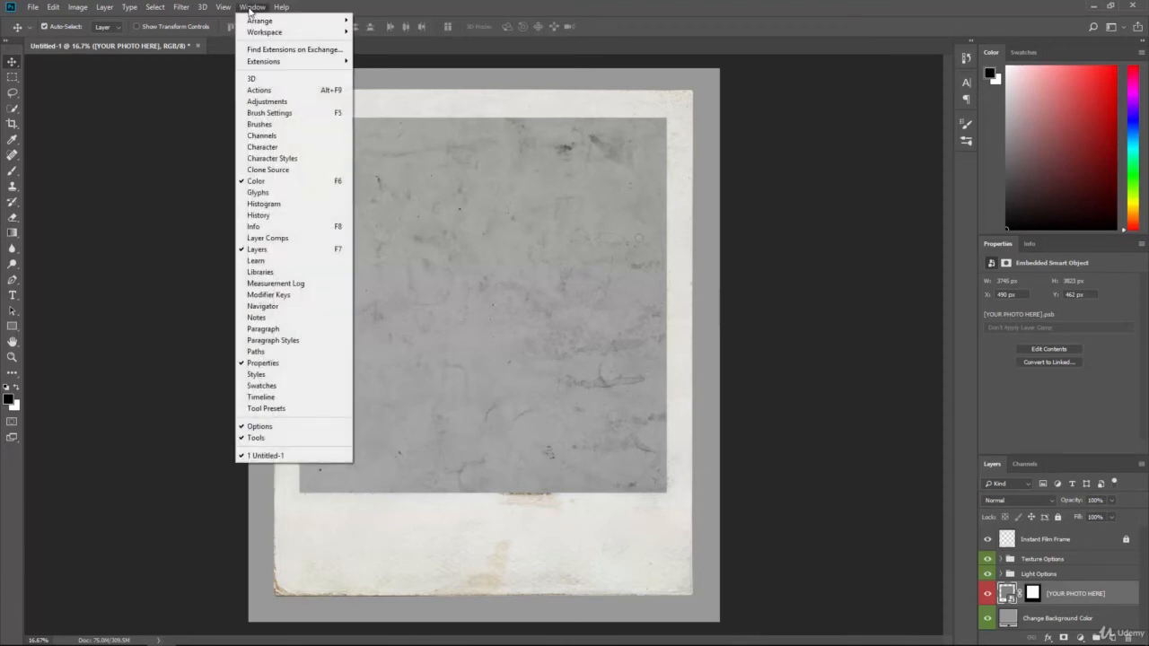
{"action": "left_click", "coordinate": [290, 272]}
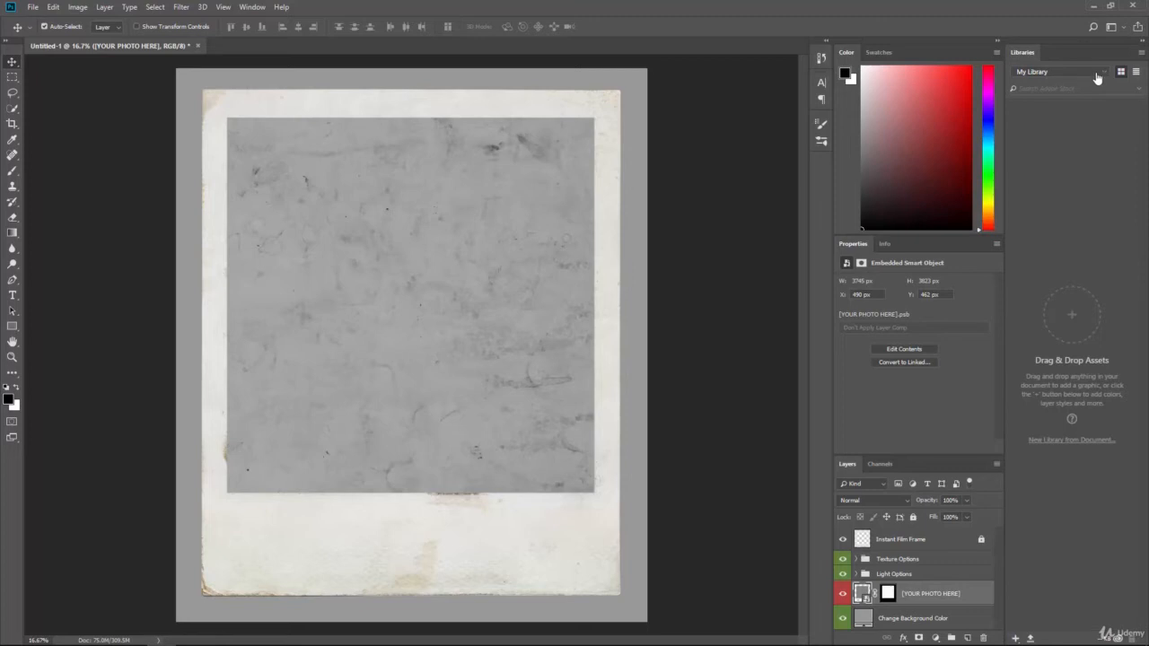
{"action": "left_click", "coordinate": [1102, 76]}
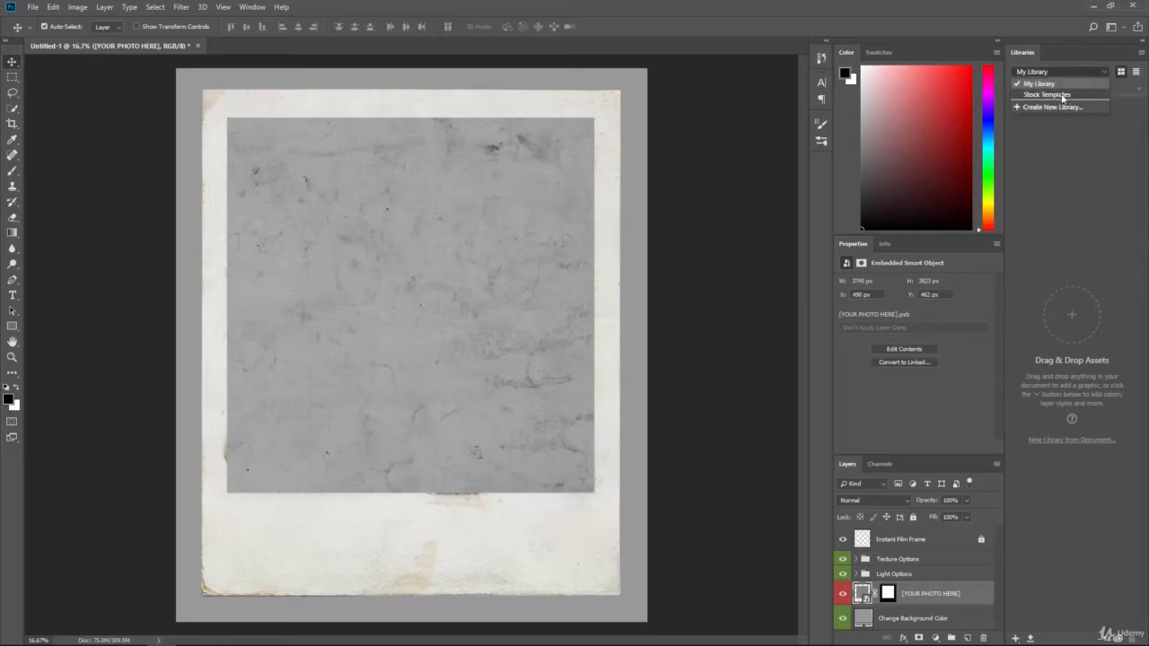
{"action": "left_click", "coordinate": [1062, 96]}
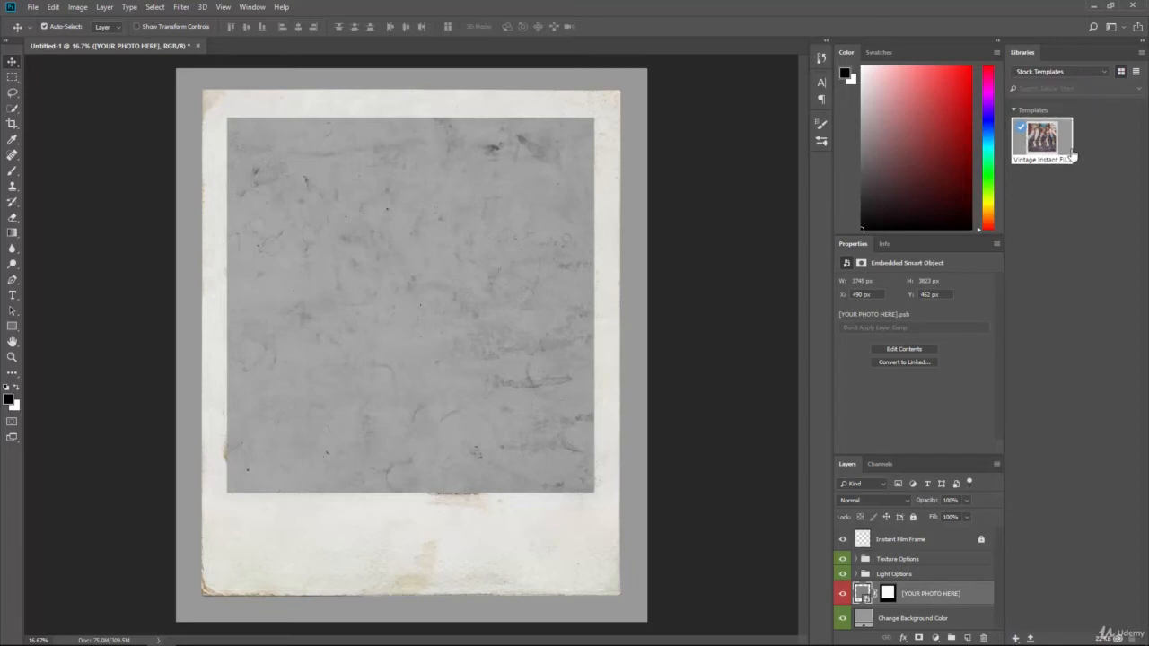
{"action": "left_click", "coordinate": [1079, 73]}
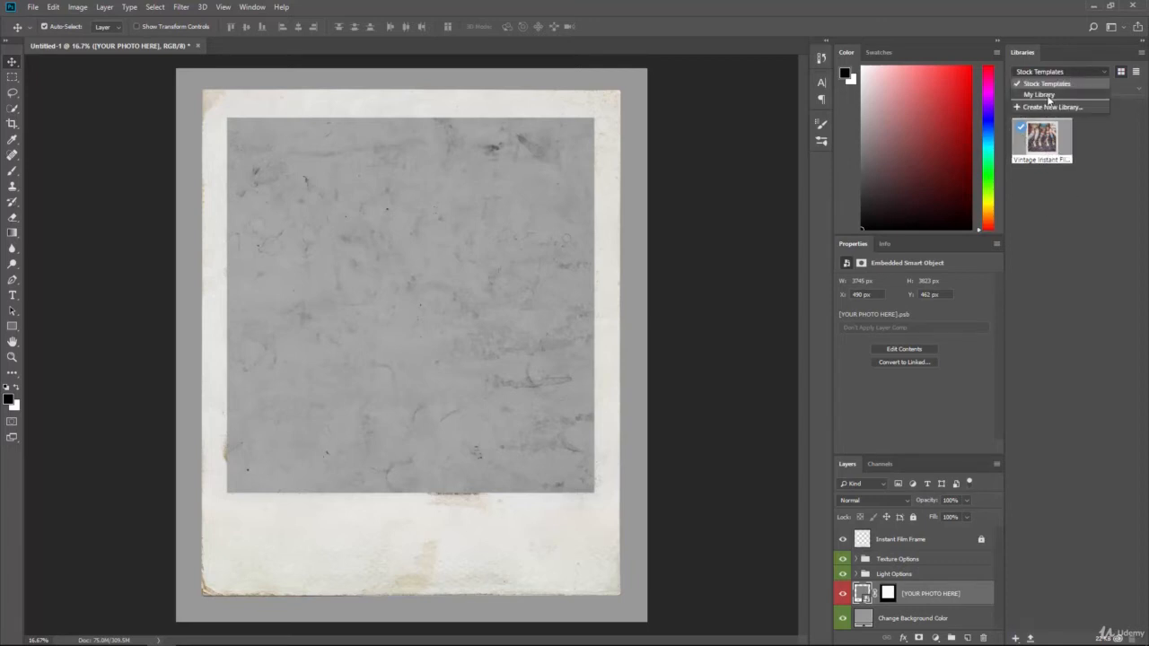
{"action": "left_click", "coordinate": [1040, 94]}
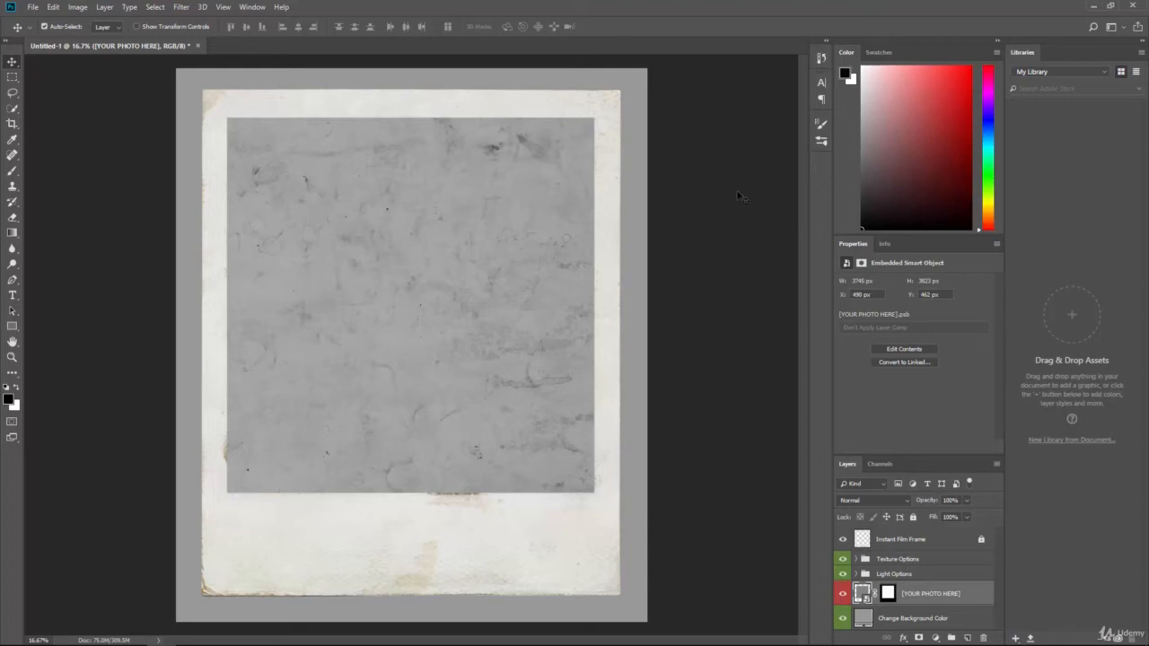
{"action": "right_click", "coordinate": [1023, 53]}
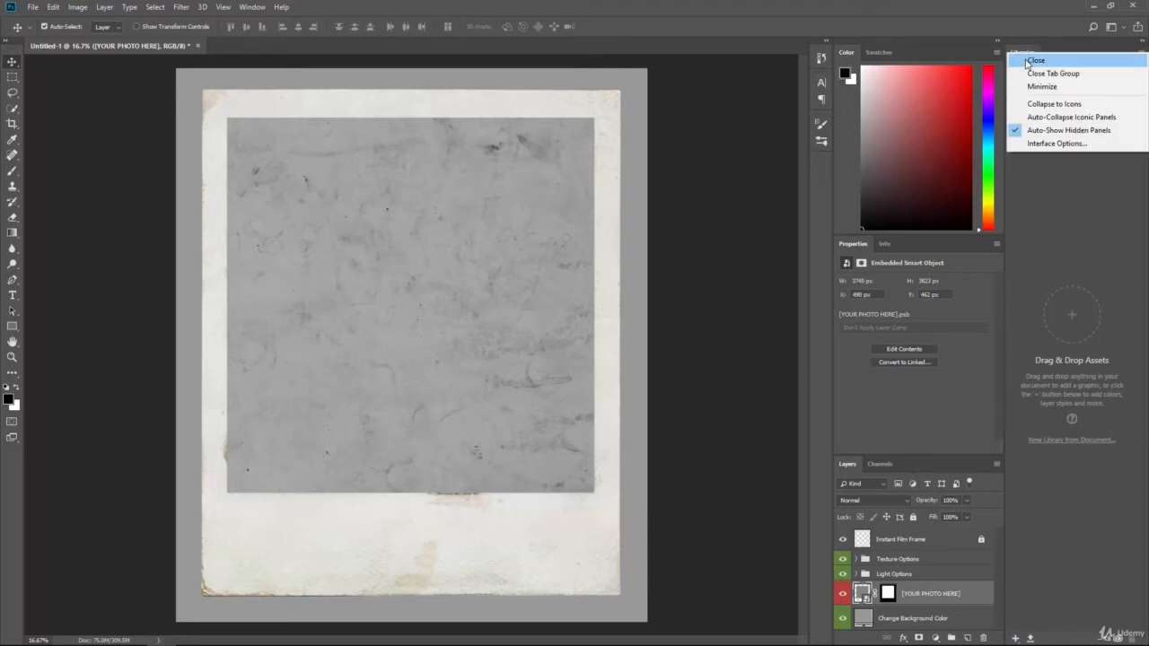
{"action": "left_click", "coordinate": [1032, 61]}
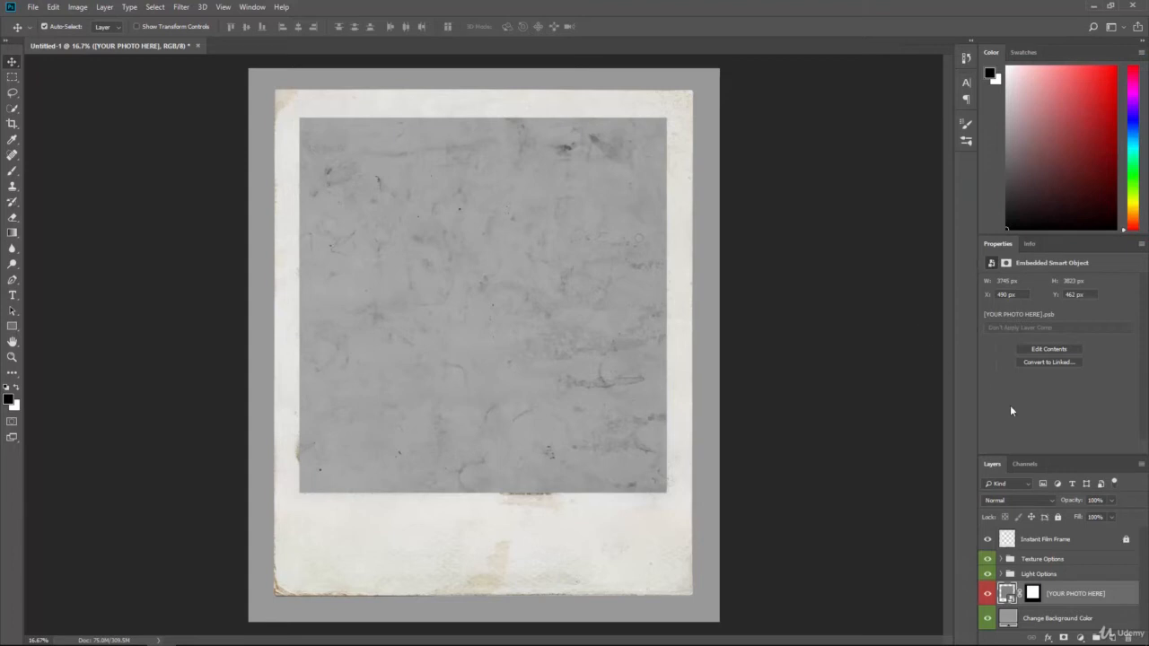
Step: Enlarge the layer list and toggle the visibility of the frame, texture, light and background color layers to examine their effect
{"action": "left_click_drag", "start_coordinate": [1071, 431], "coordinate": [1058, 302]}
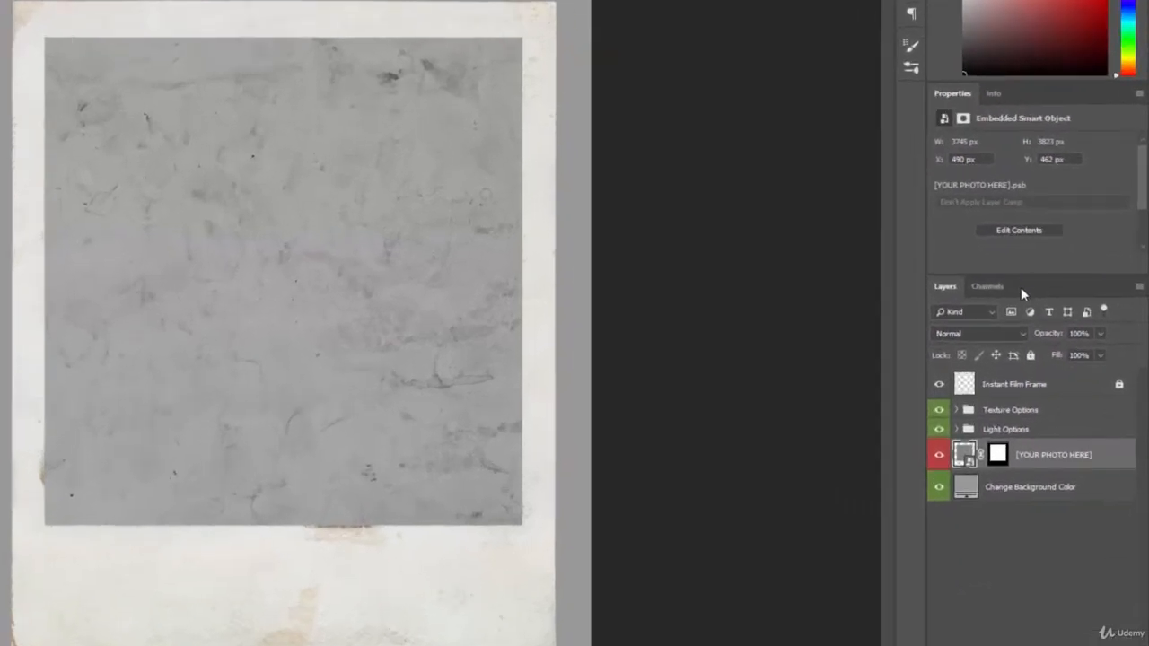
{"action": "left_click", "coordinate": [939, 386]}
{"action": "left_click", "coordinate": [940, 410]}
{"action": "left_click", "coordinate": [939, 430]}
{"action": "left_click", "coordinate": [938, 431]}
{"action": "left_click", "coordinate": [939, 487]}
{"action": "left_click", "coordinate": [938, 487]}
Step: Open the contents of the [YOUR PHOTO HERE] smart object, and open the Baby photo from the Resources folder as a separate document
{"action": "double_click", "coordinate": [962, 457]}
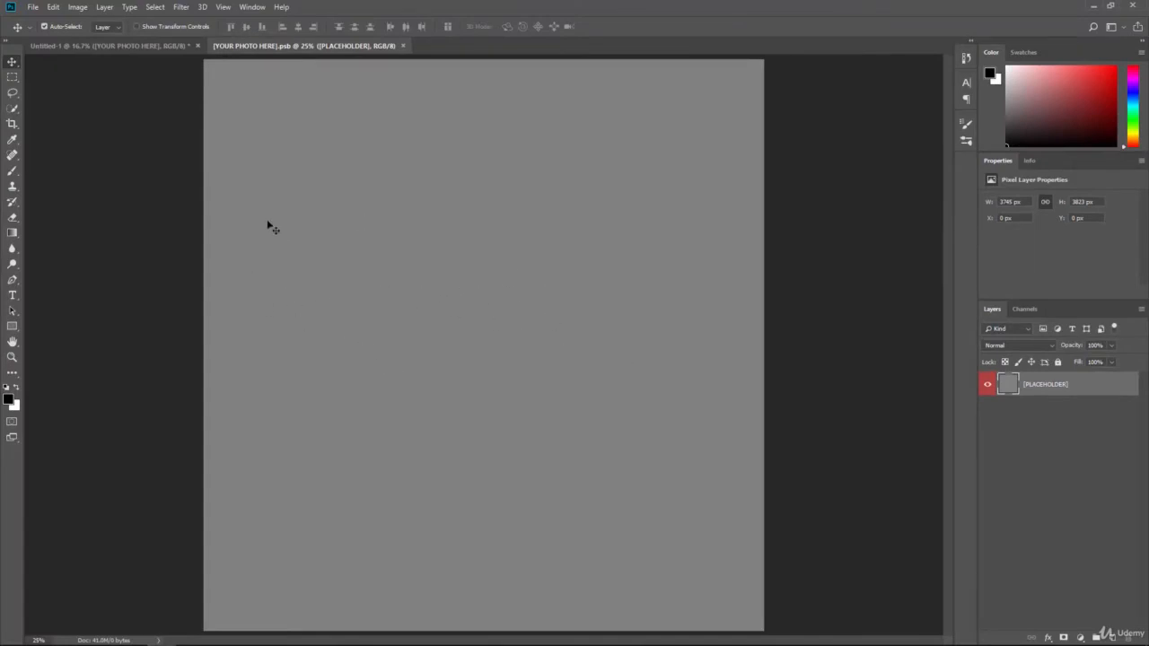
{"action": "left_click", "coordinate": [31, 7]}
{"action": "left_click", "coordinate": [40, 28]}
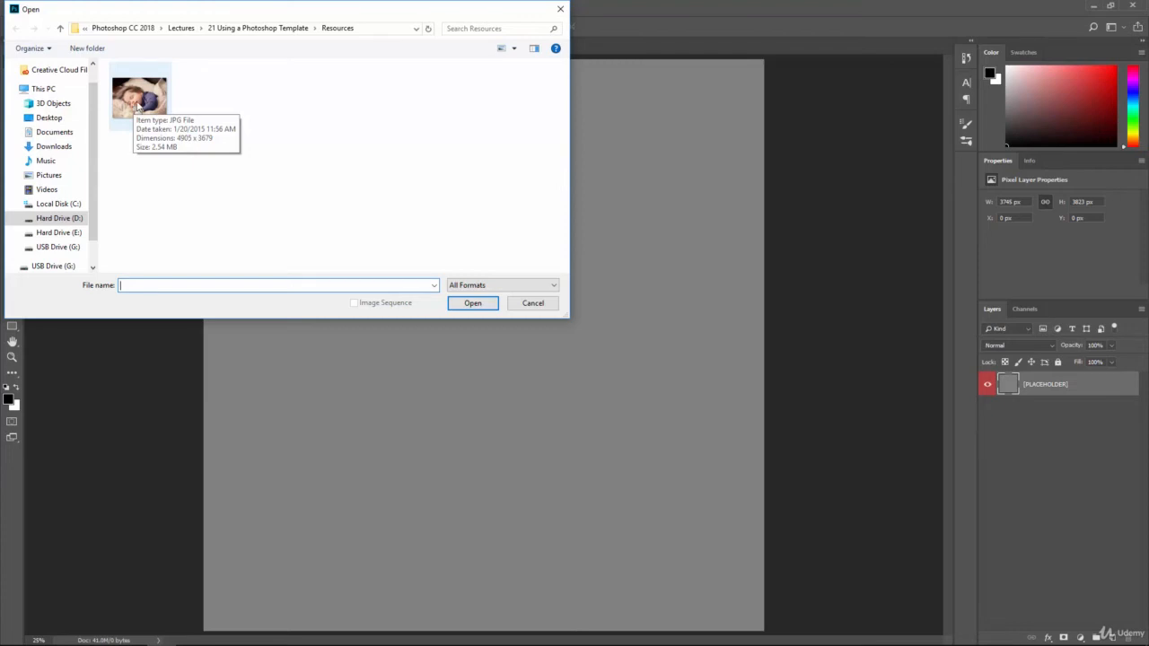
{"action": "left_click", "coordinate": [139, 100]}
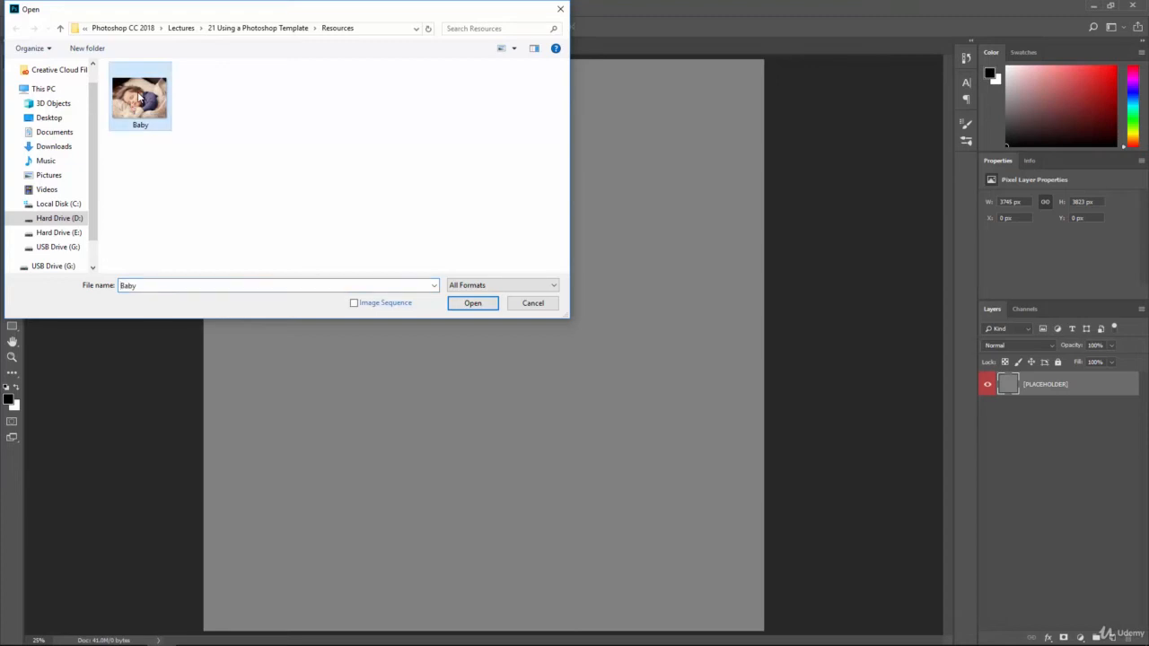
{"action": "left_click", "coordinate": [470, 307]}
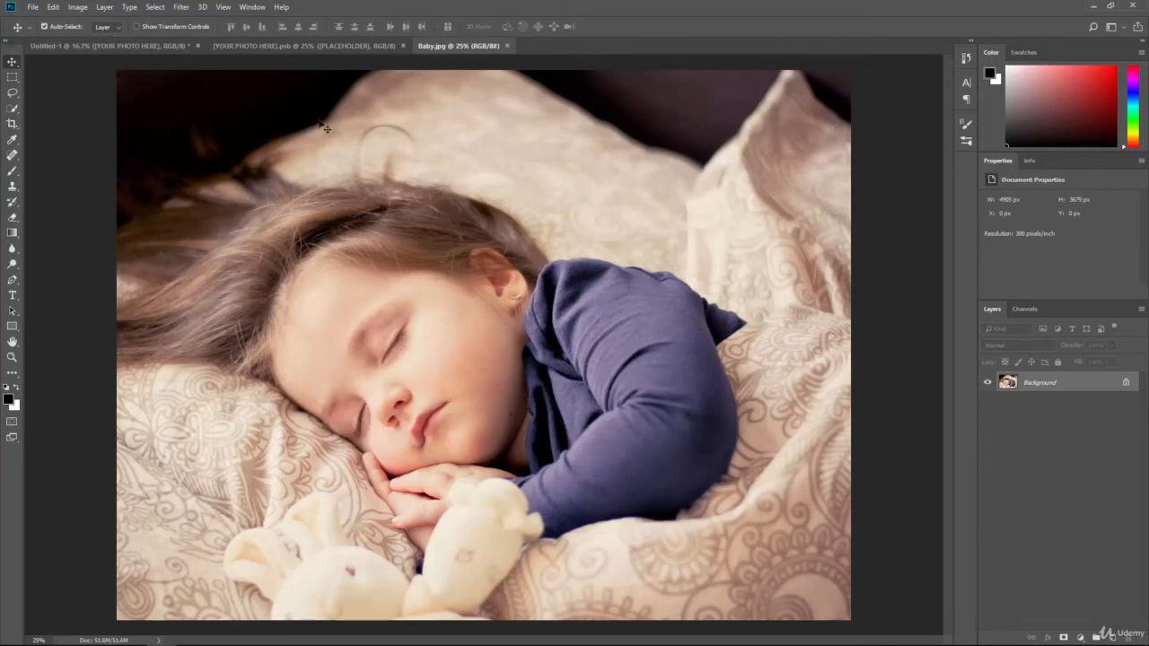
Step: Try to copy the Background layer of Baby.jpg into the [YOUR PHOTO HERE].psb document
{"action": "left_click", "coordinate": [269, 47]}
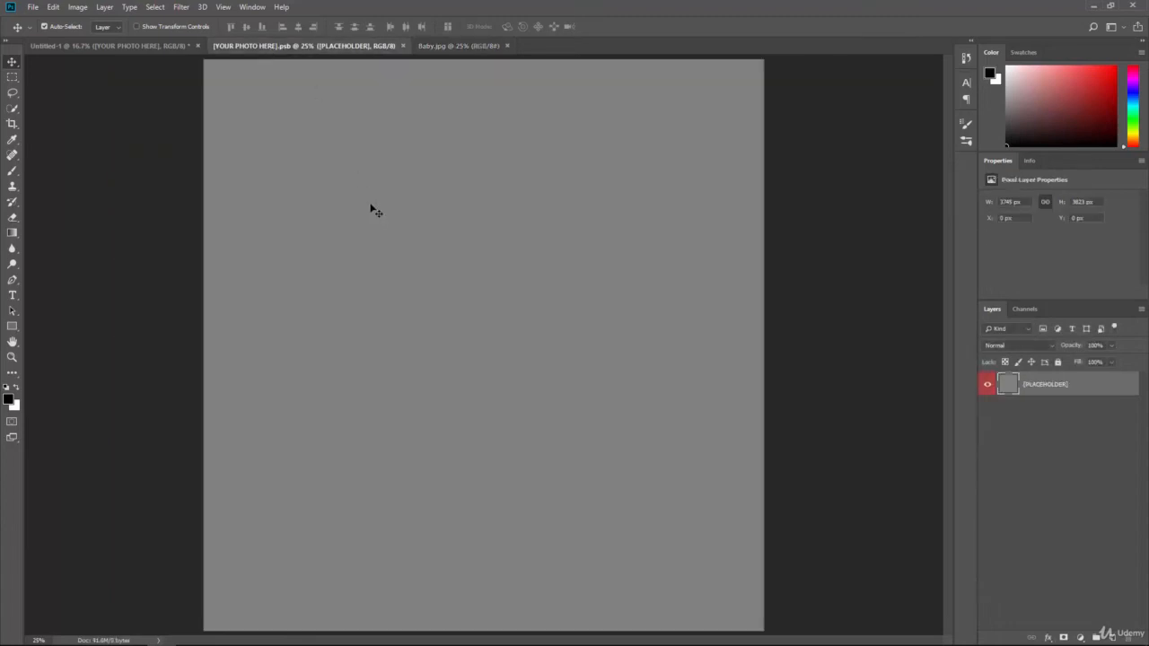
{"action": "left_click", "coordinate": [451, 50]}
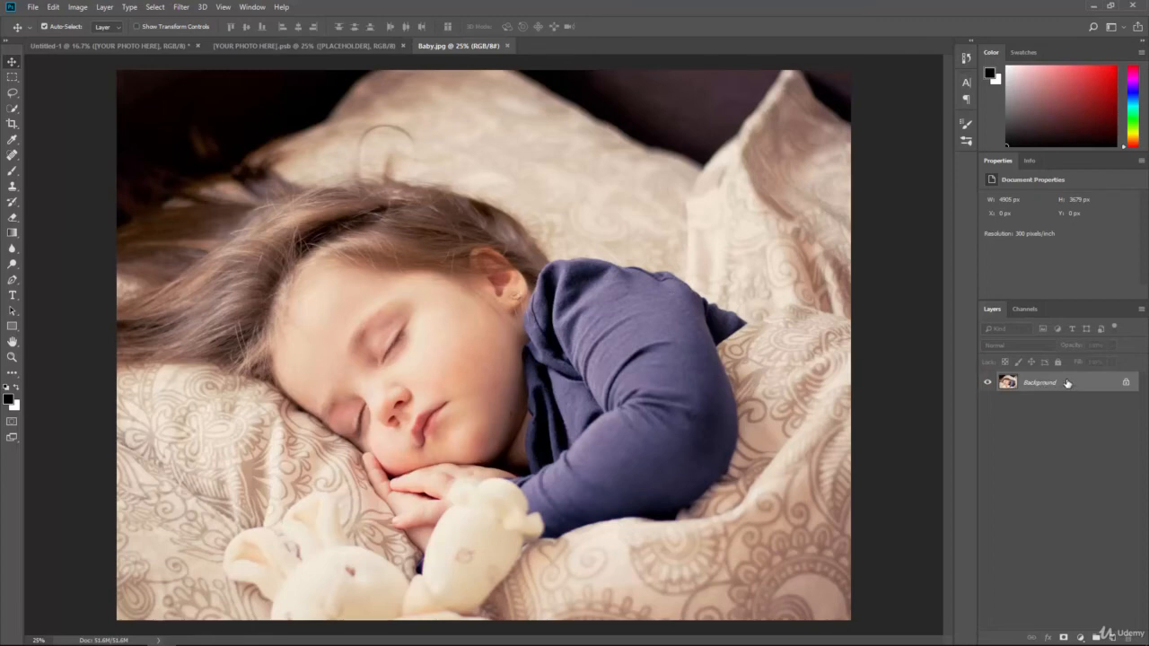
{"action": "left_click_drag", "start_coordinate": [1066, 383], "coordinate": [411, 185]}
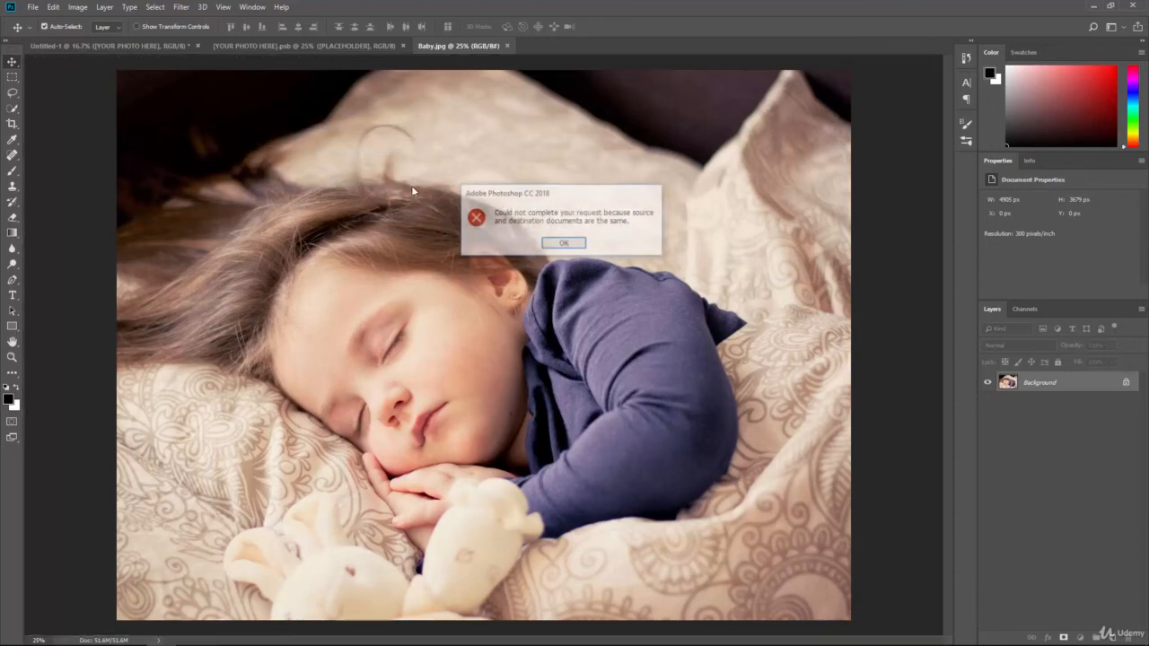
{"action": "left_click", "coordinate": [563, 244]}
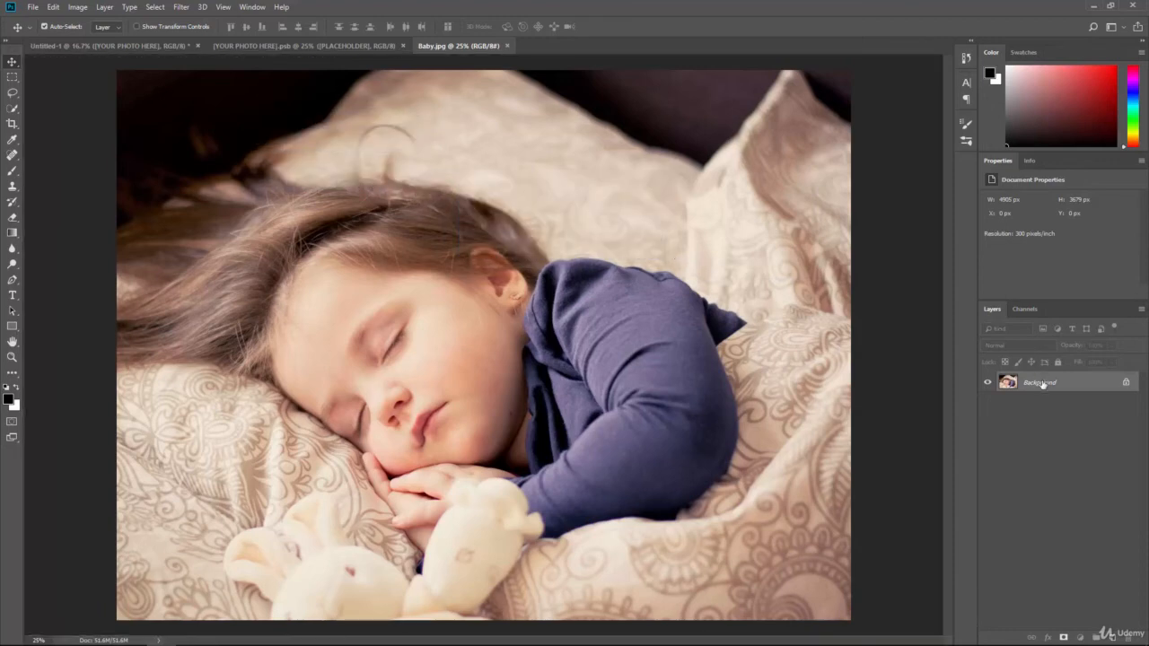
Step: Copy the Background layer of Baby.jpg into [YOUR PHOTO HERE].psb and center the photo vertically on the placeholder canvas
{"action": "left_click_drag", "start_coordinate": [936, 391], "coordinate": [516, 309]}
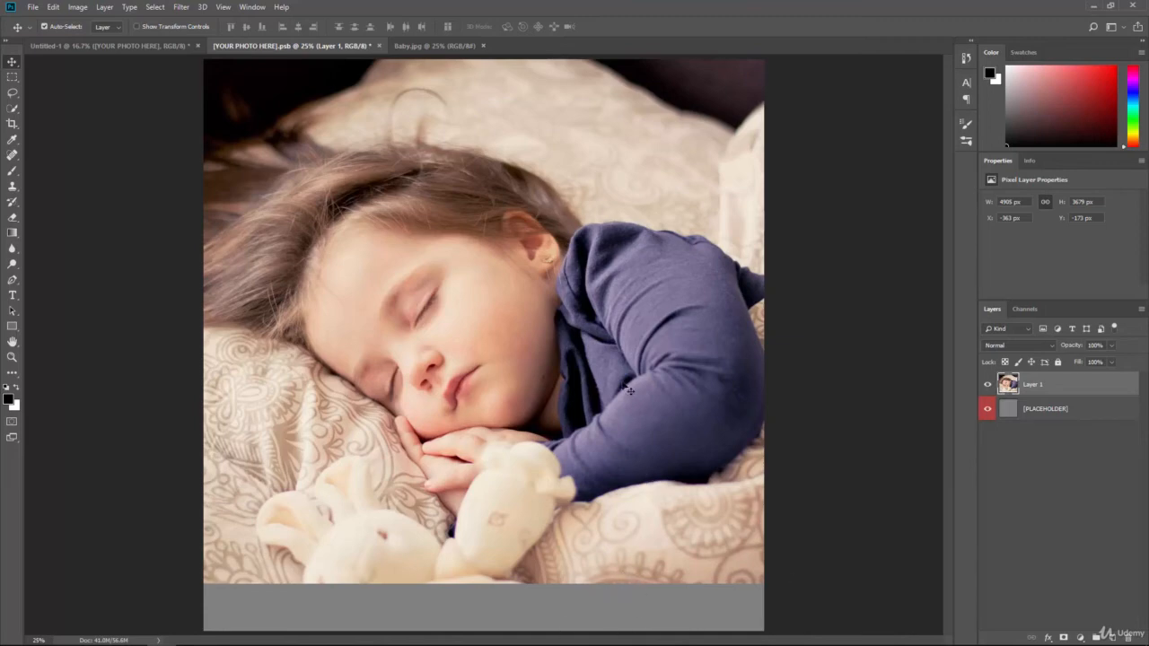
{"action": "left_click_drag", "start_coordinate": [630, 390], "coordinate": [629, 420]}
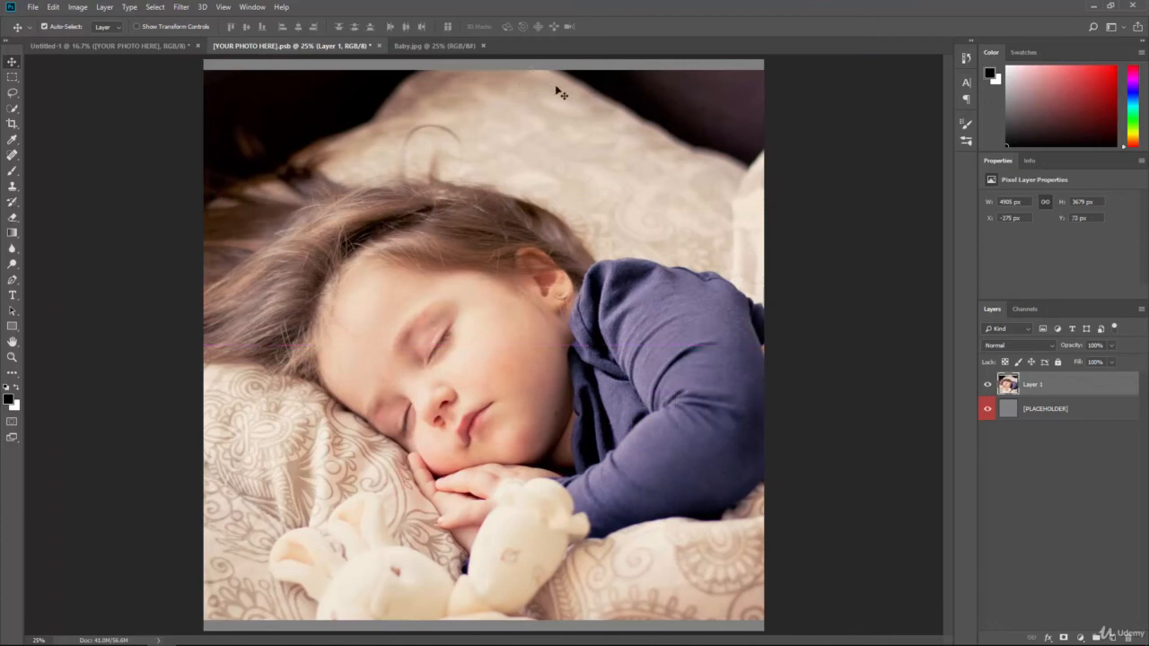
Step: Scale the baby photo layer to about 105% so it covers the placeholder canvas, and shift it left to frame the child
{"action": "left_click", "coordinate": [55, 8]}
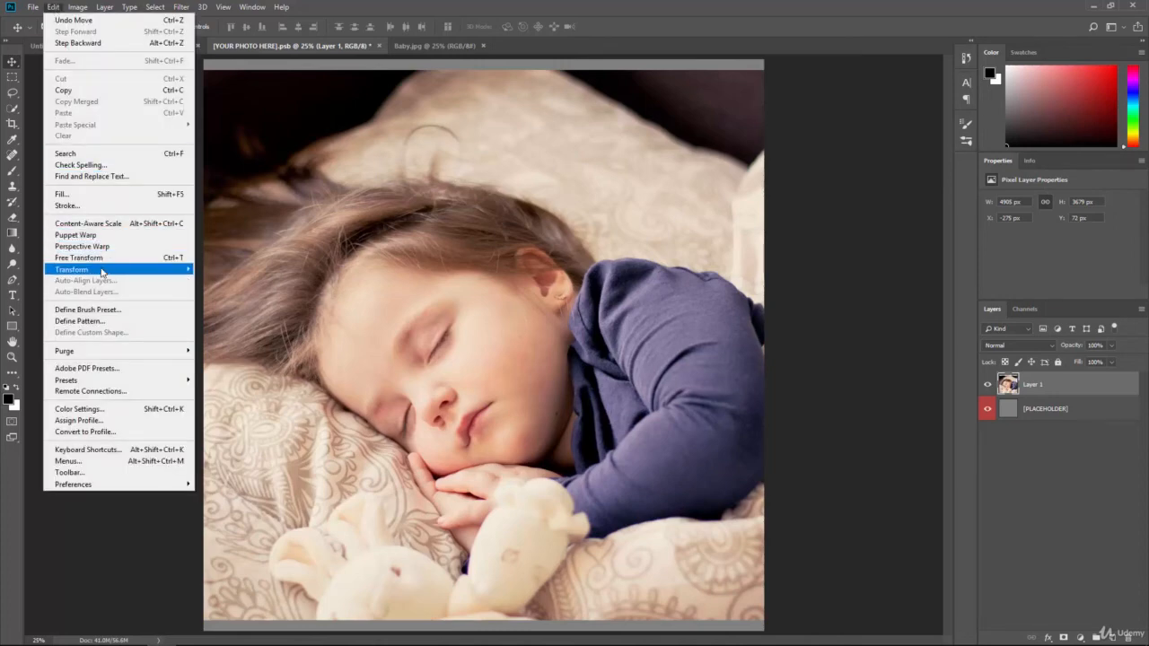
{"action": "mouse_move", "coordinate": [129, 275]}
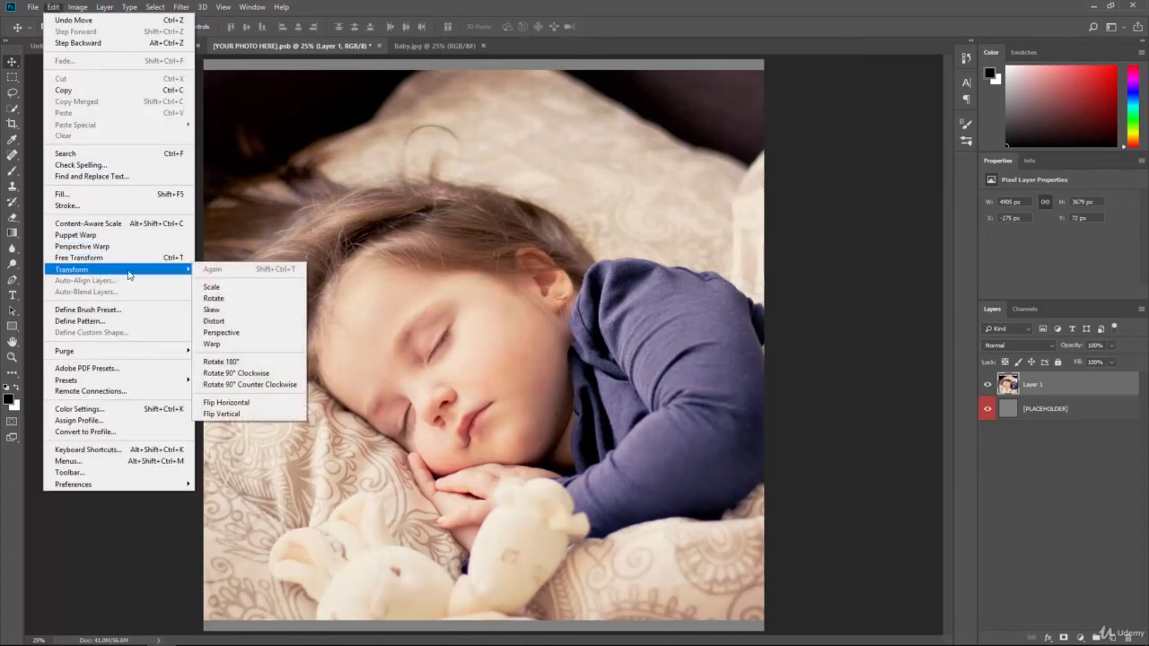
{"action": "left_click", "coordinate": [229, 288]}
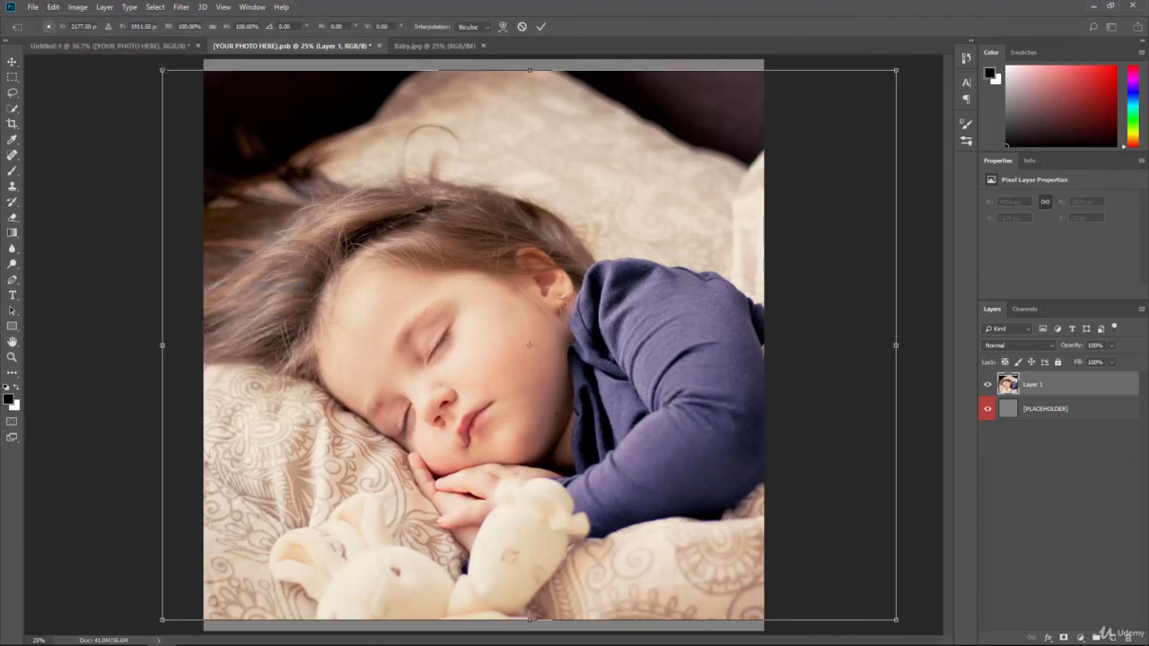
{"action": "left_click_drag", "start_coordinate": [163, 70], "coordinate": [109, 144]}
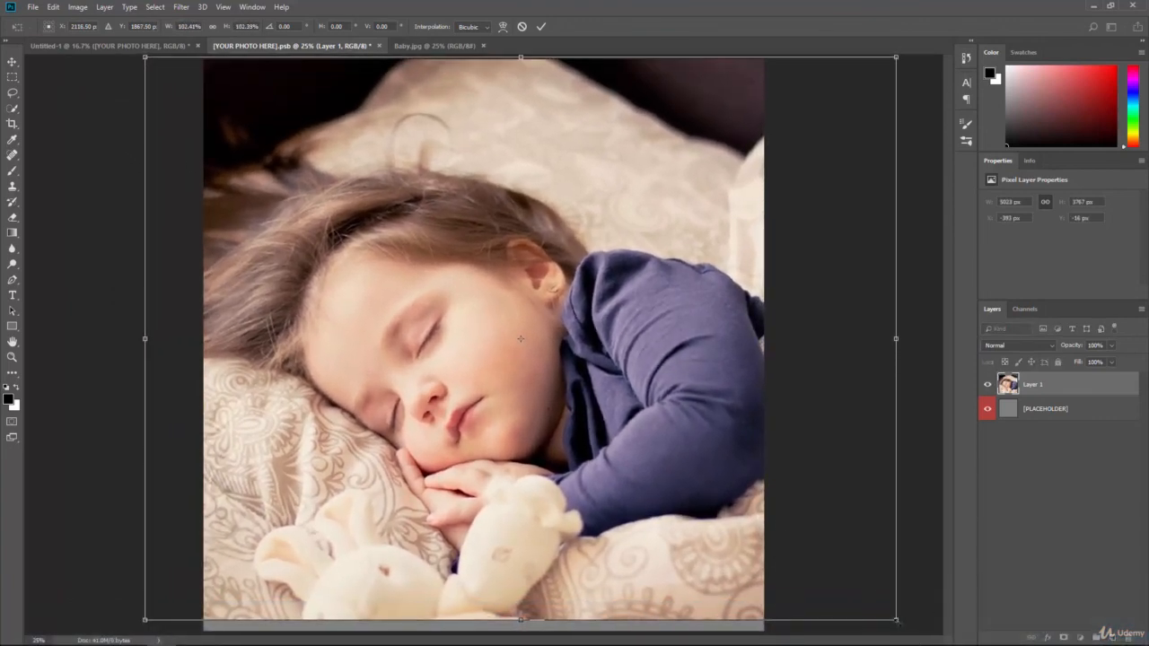
{"action": "left_click_drag", "start_coordinate": [899, 623], "coordinate": [919, 639]}
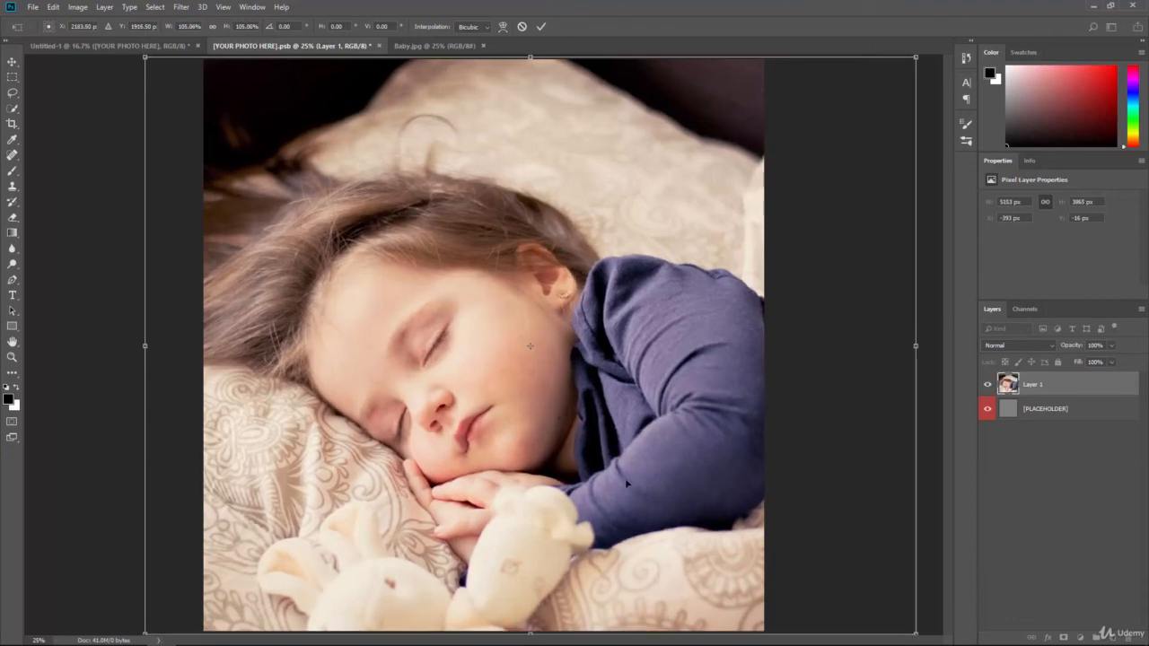
{"action": "left_click_drag", "start_coordinate": [618, 482], "coordinate": [584, 483]}
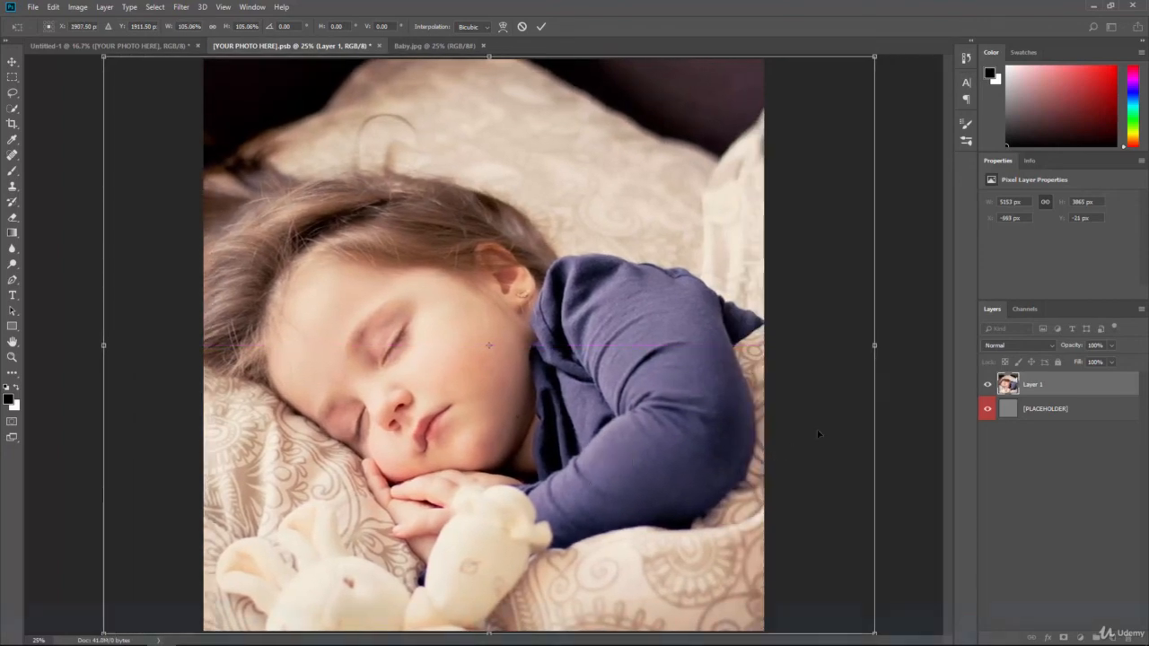
{"action": "key", "text": "Return"}
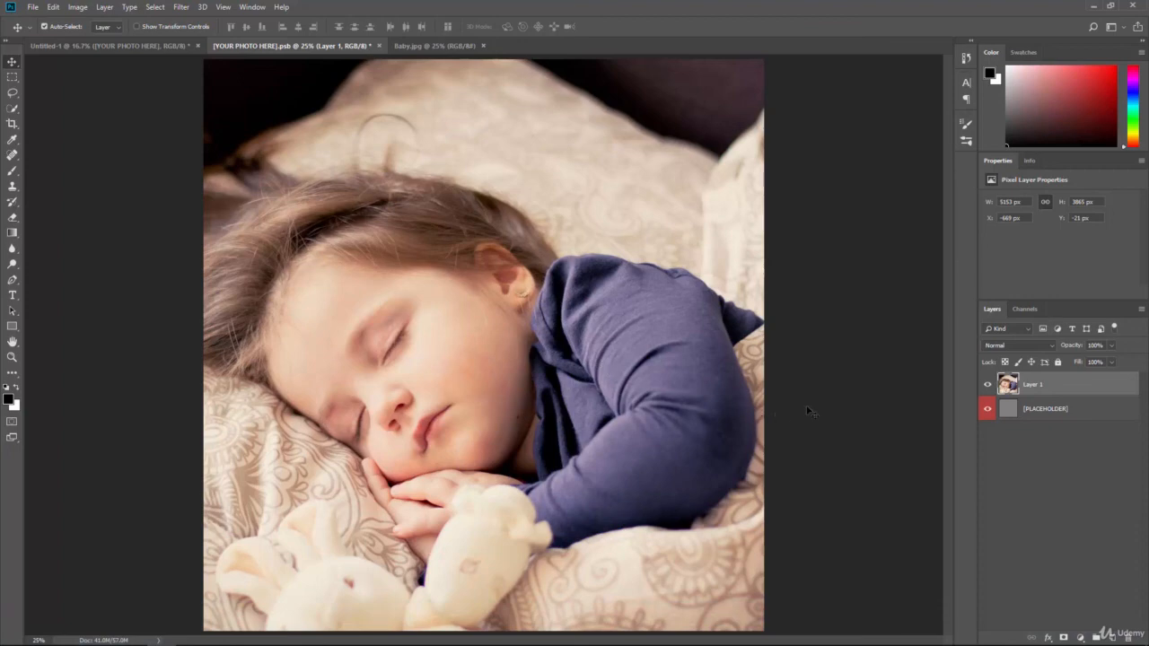
Step: Save the [YOUR PHOTO HERE].psb contents and return to the Untitled-1 template document, comparing it with the smart object contents
{"action": "key", "text": "ctrl+s"}
{"action": "left_click", "coordinate": [111, 45]}
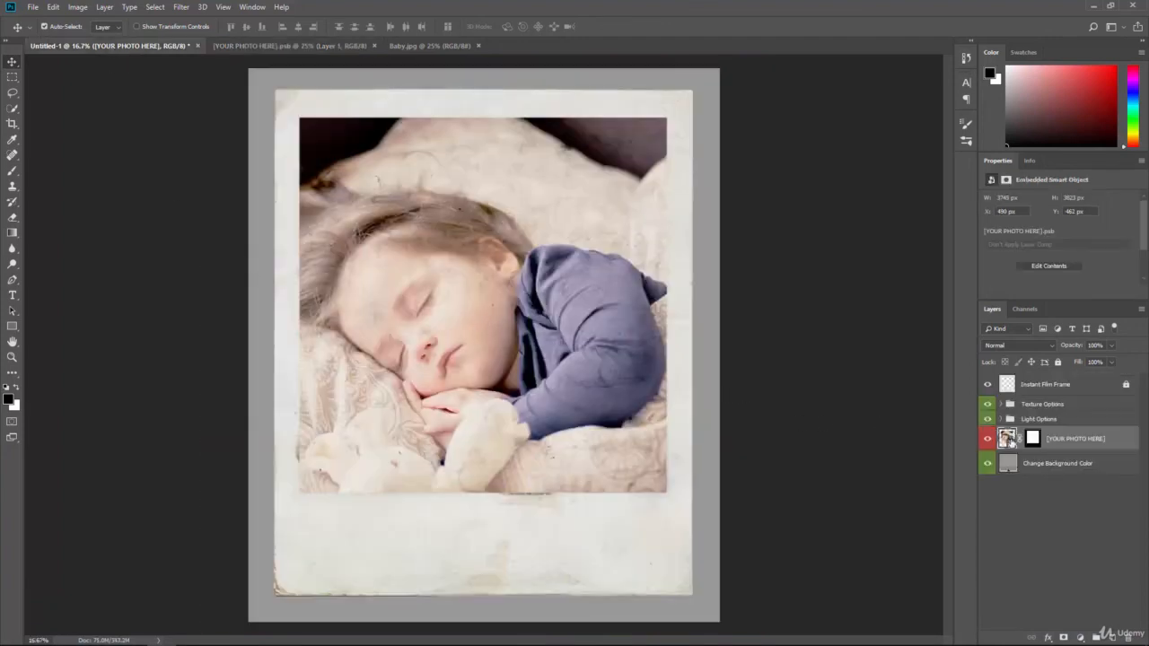
{"action": "left_click", "coordinate": [294, 46]}
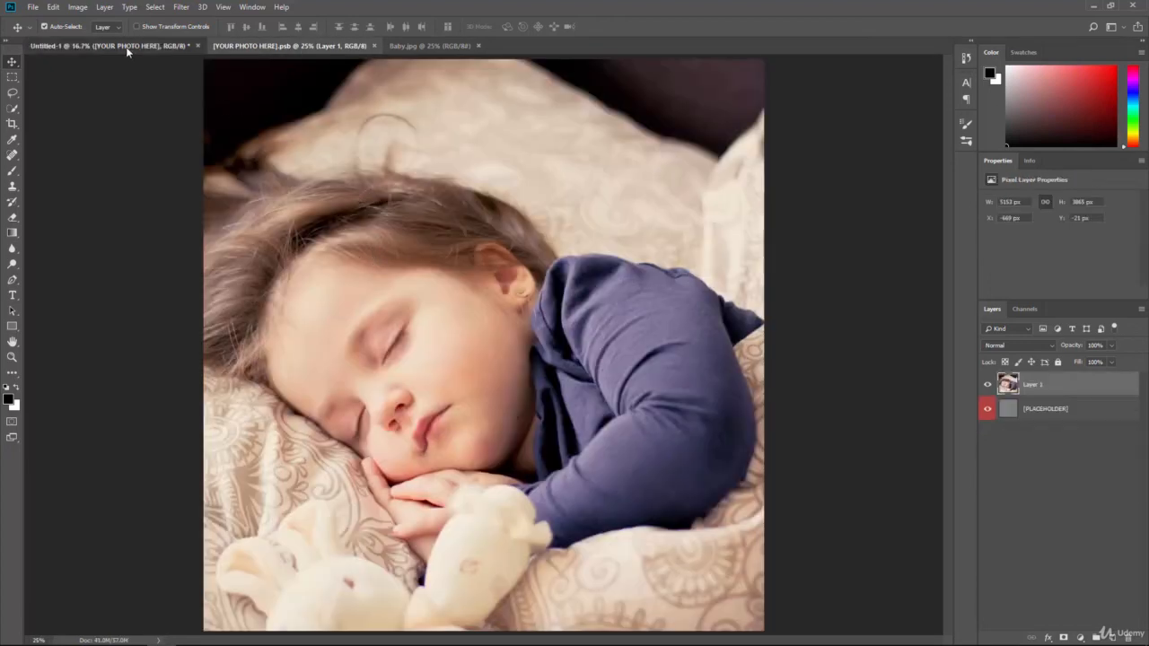
{"action": "left_click", "coordinate": [126, 46]}
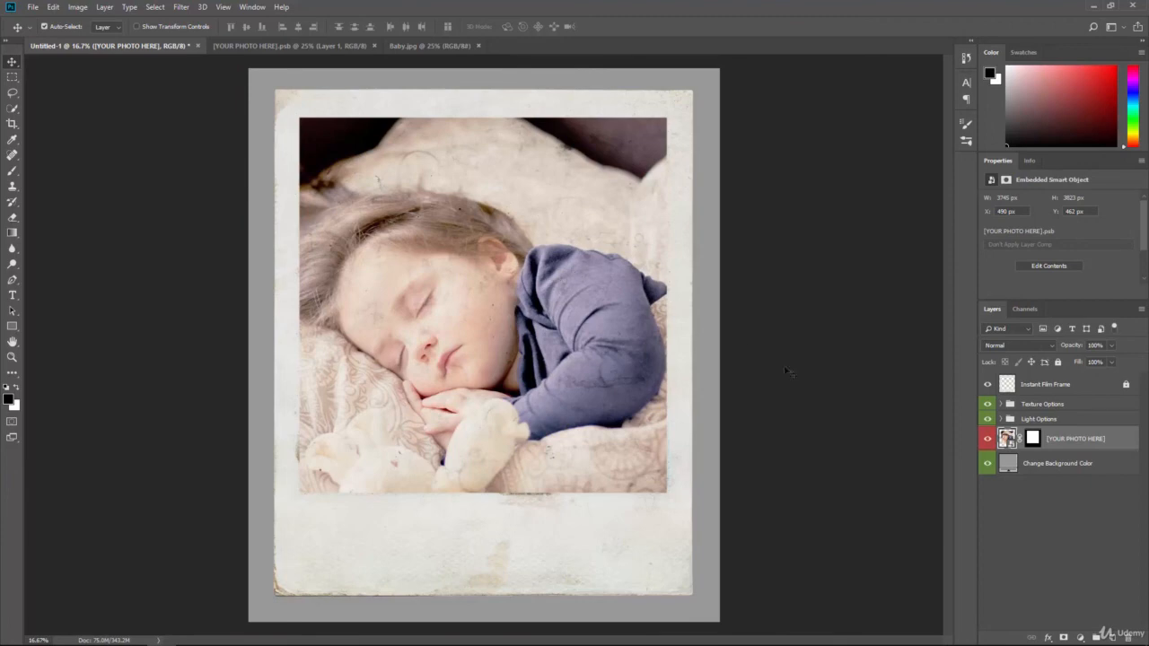